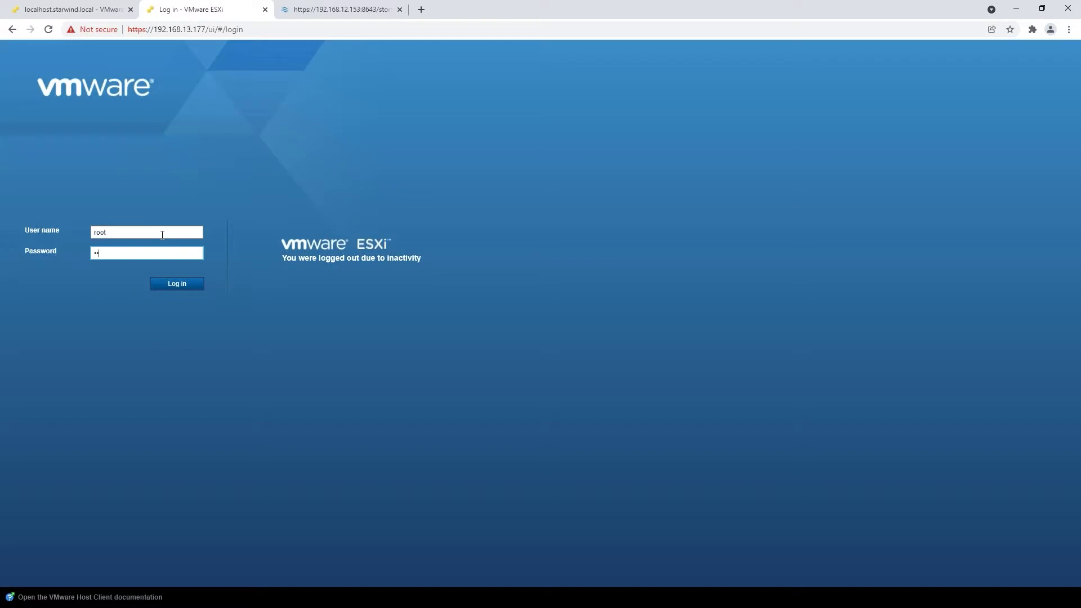
Step: Log back into the ESXi host, check the StarWind-SAN&NAS VM details, and return to the StarWind page
text(*****)
key(Return)
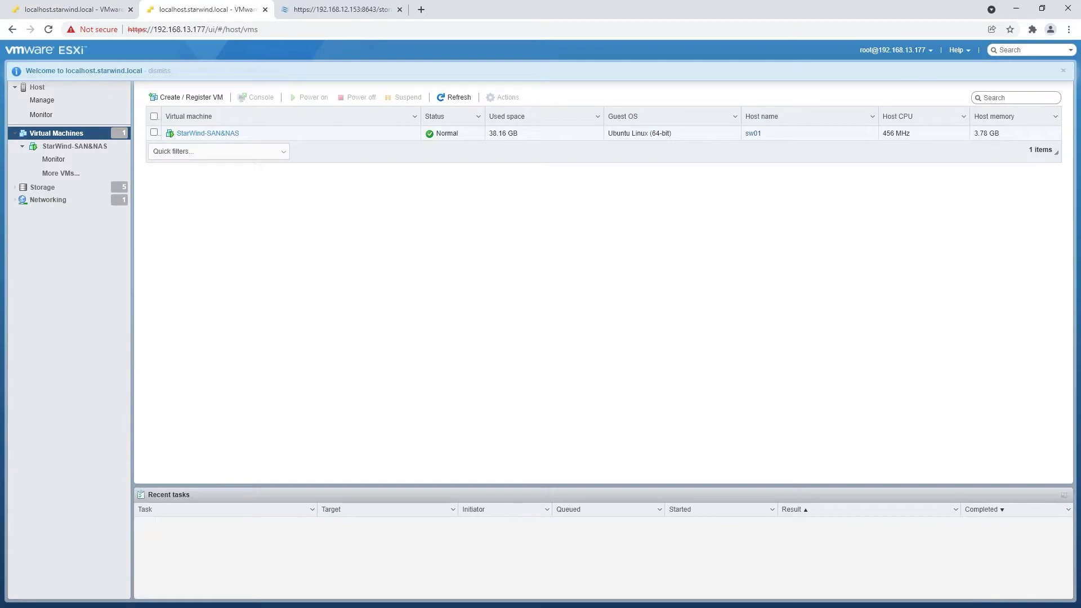
click(209, 135)
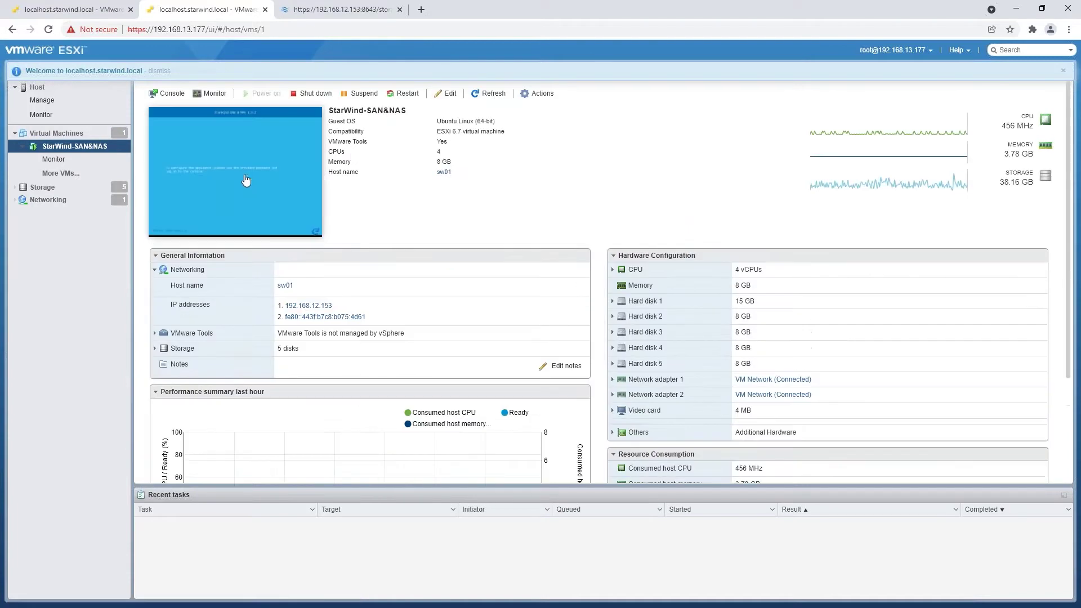
click(335, 7)
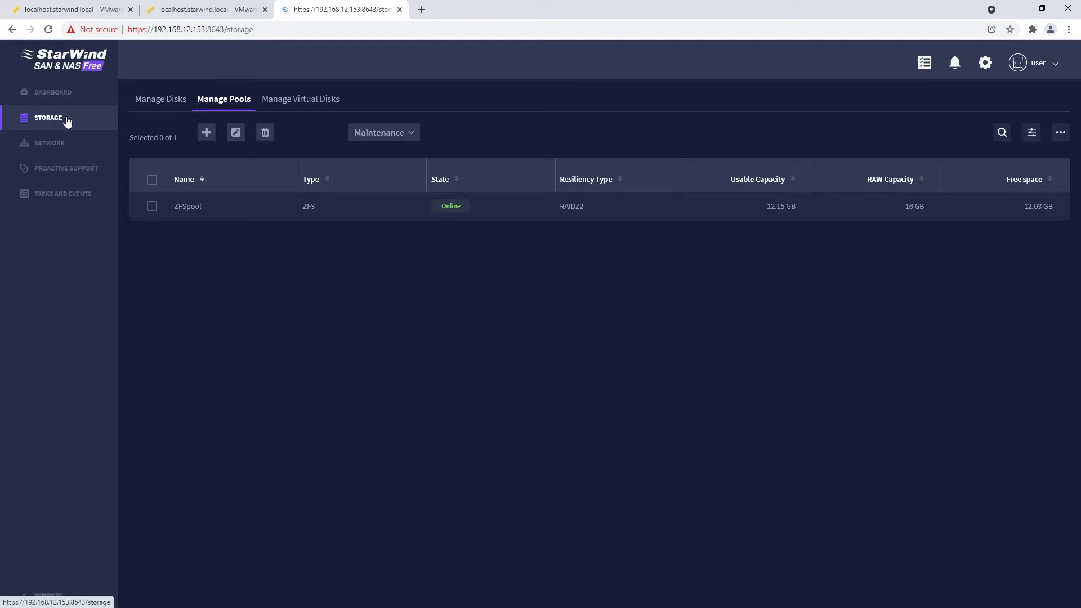
Step: Review disks sdb–sde in Manage Disks, stay signed in, and return to the ZFSpool pool list
click(153, 103)
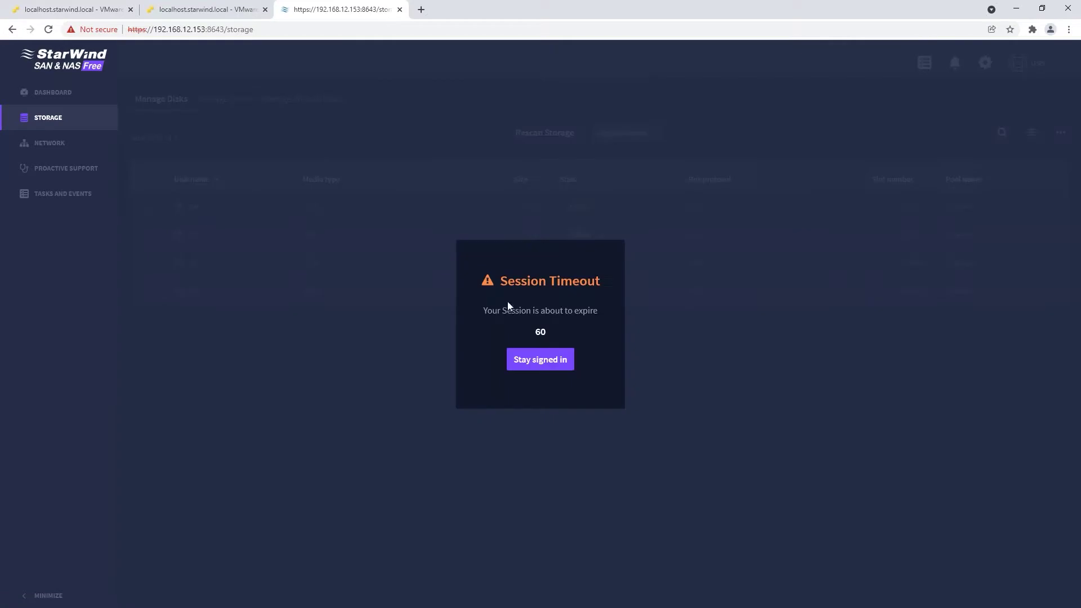
click(543, 364)
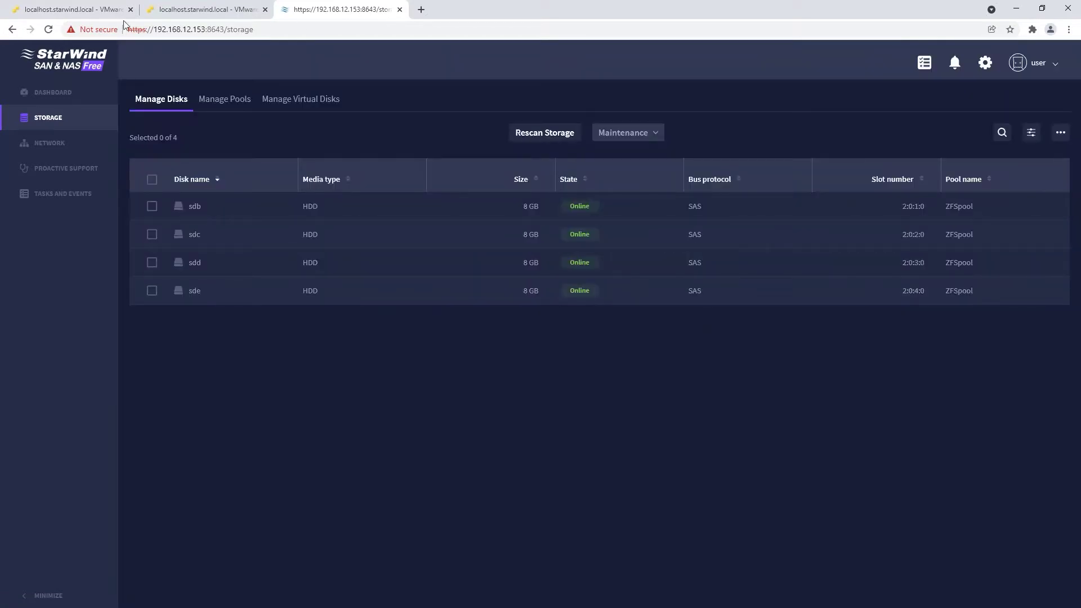
click(223, 100)
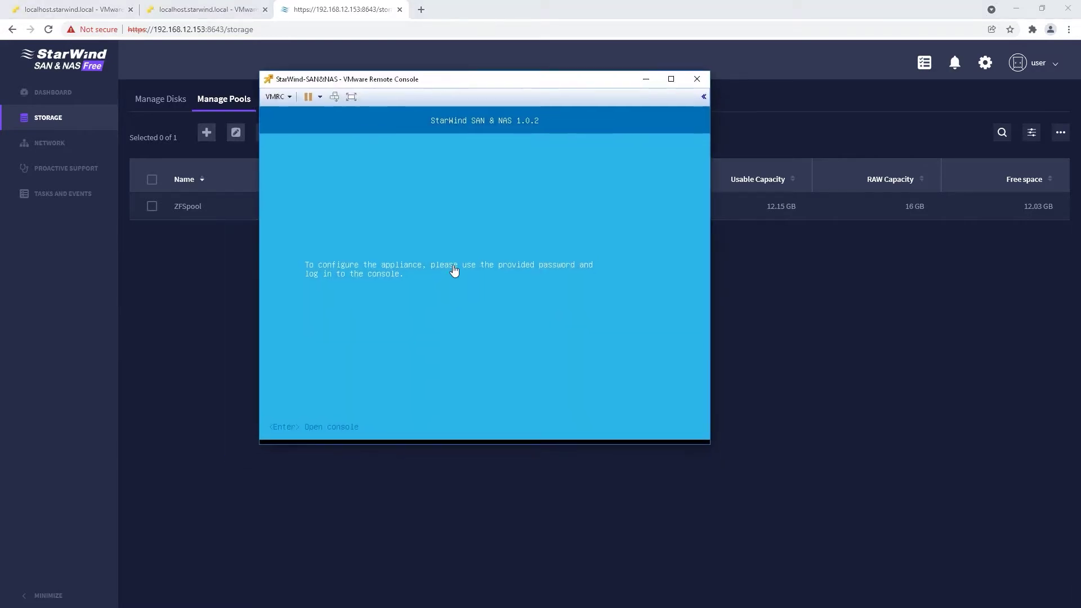
Step: Log into the StarWind appliance console with the admin password
key(Return)
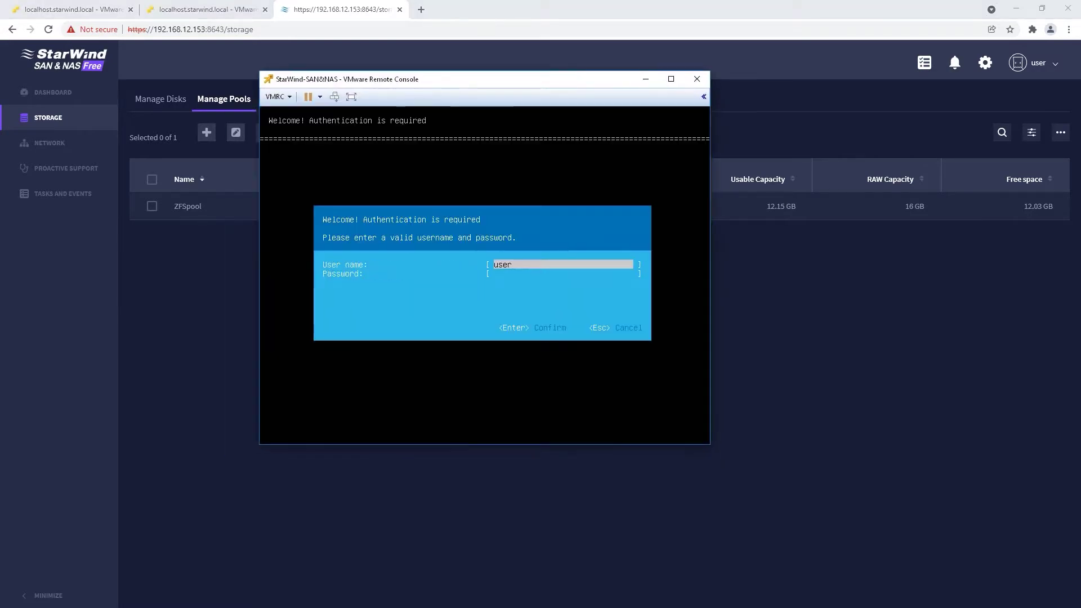
key(Tab)
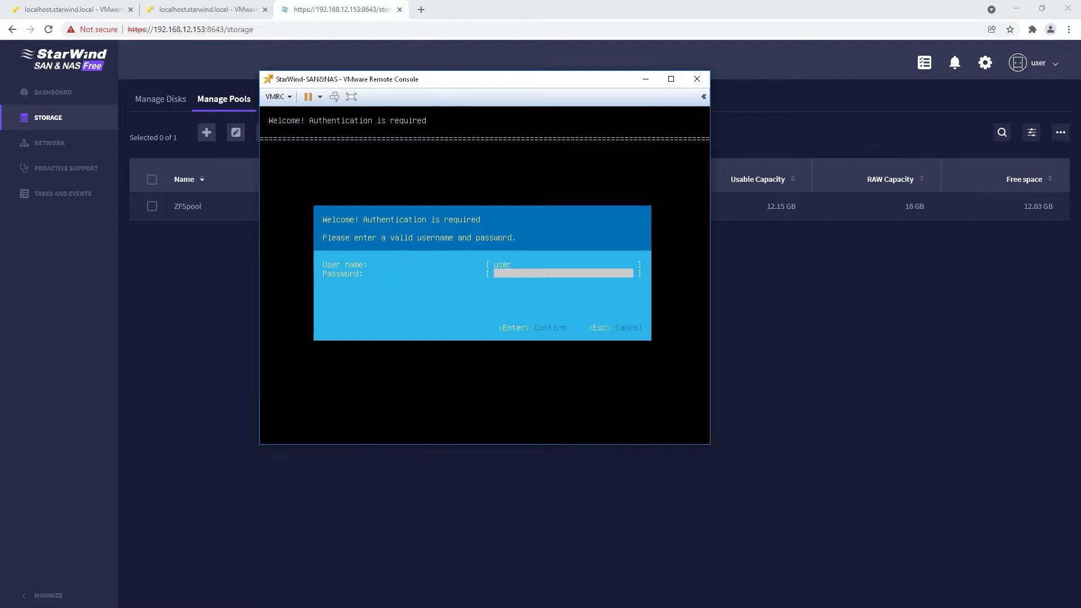
key(Return)
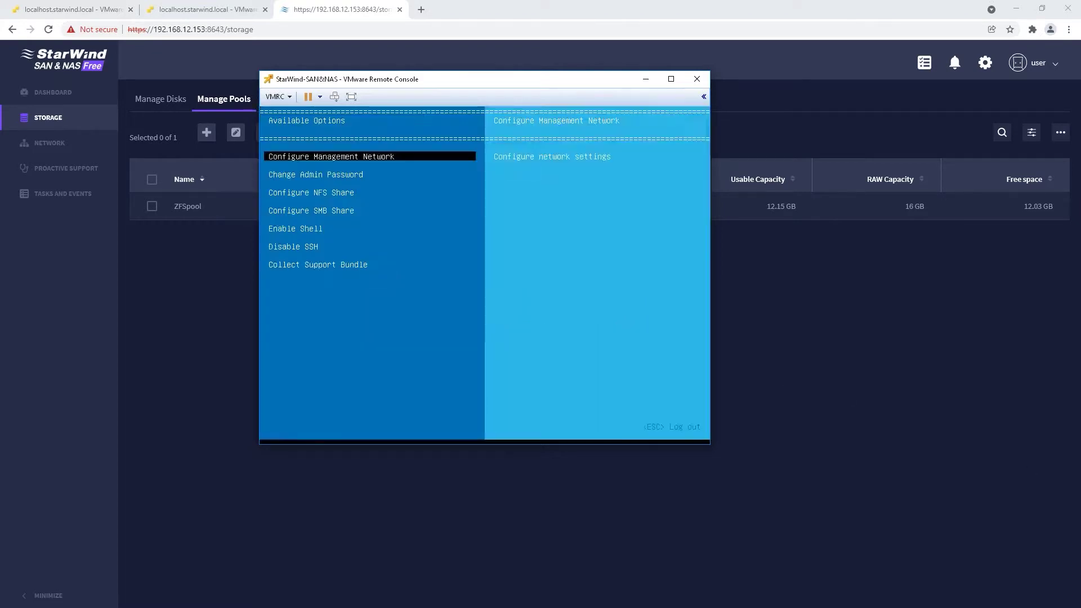
Step: Start the Configure NFS Share wizard from the console's main options
key(Return)
key(Escape)
key(Down)
key(Down)
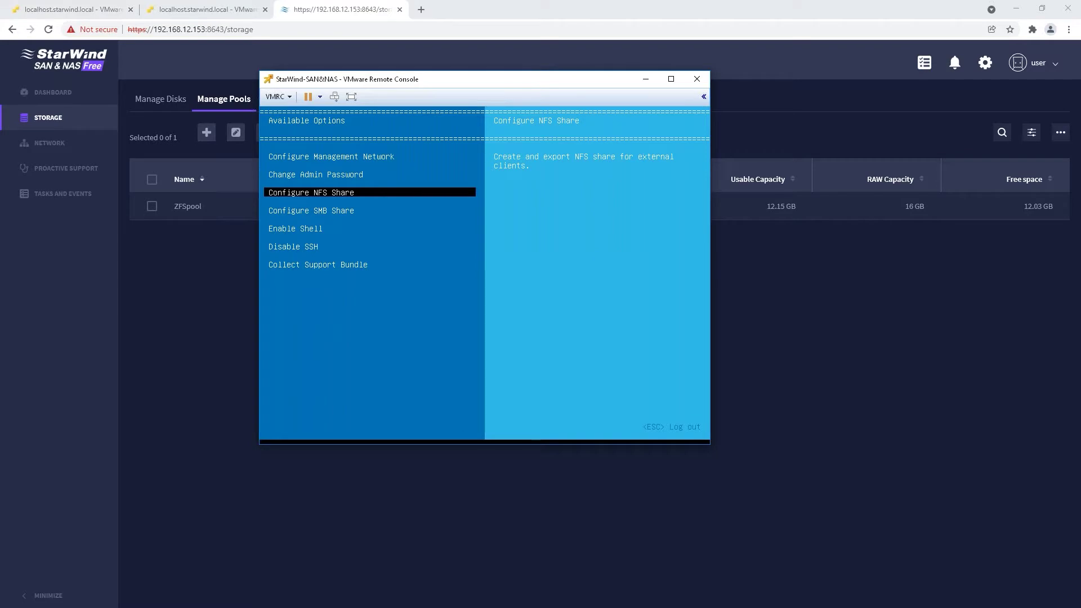
key(Down)
key(Up)
key(Return)
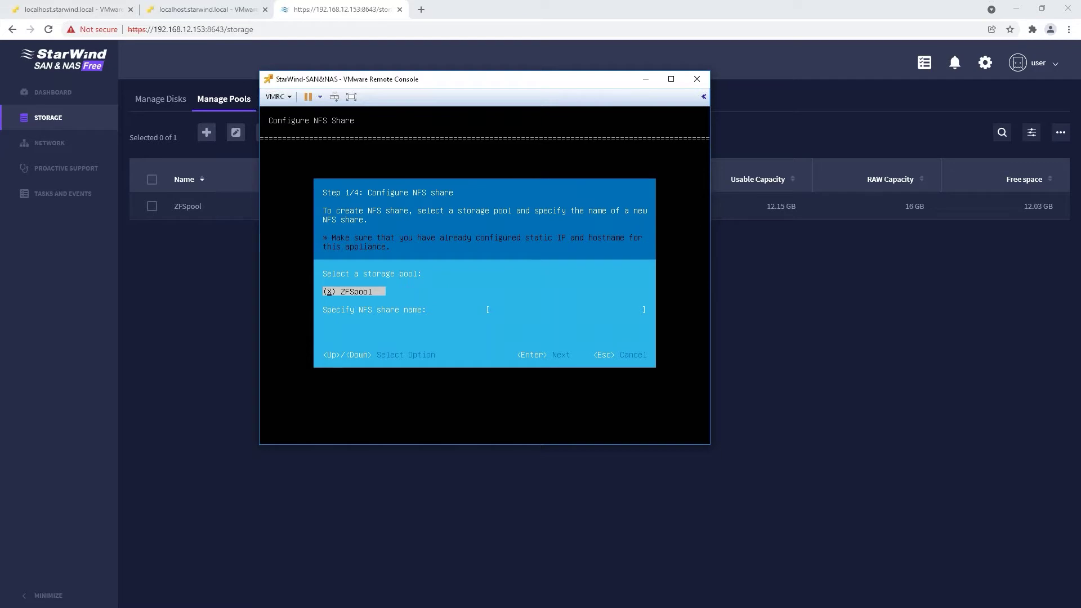
Step: Create an NFS share named NFS on ZFSpool, allowing IP range *
key(Down)
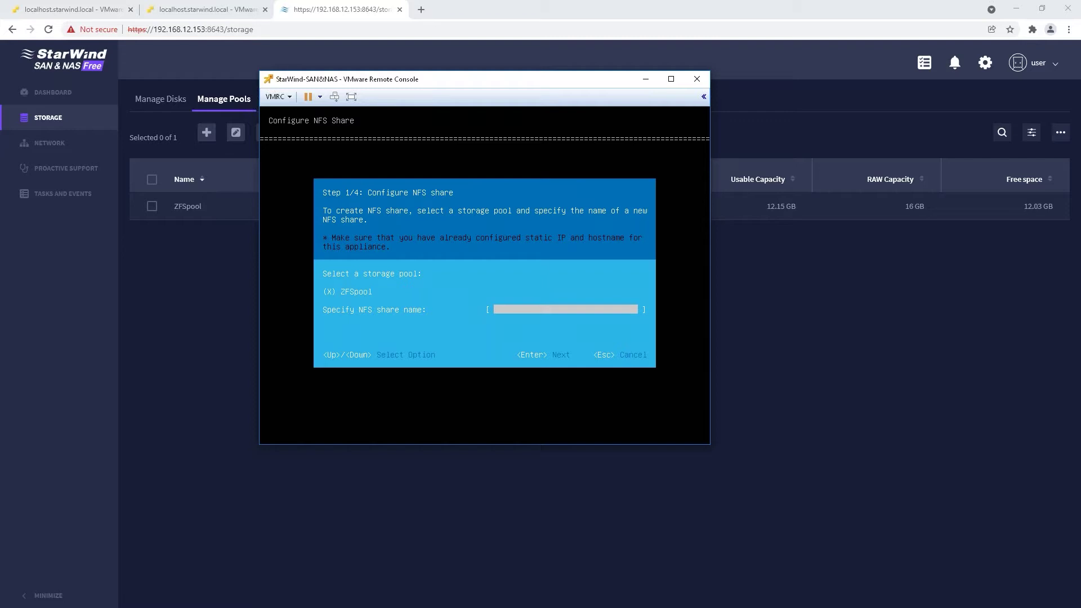
text(NFS)
key(Return)
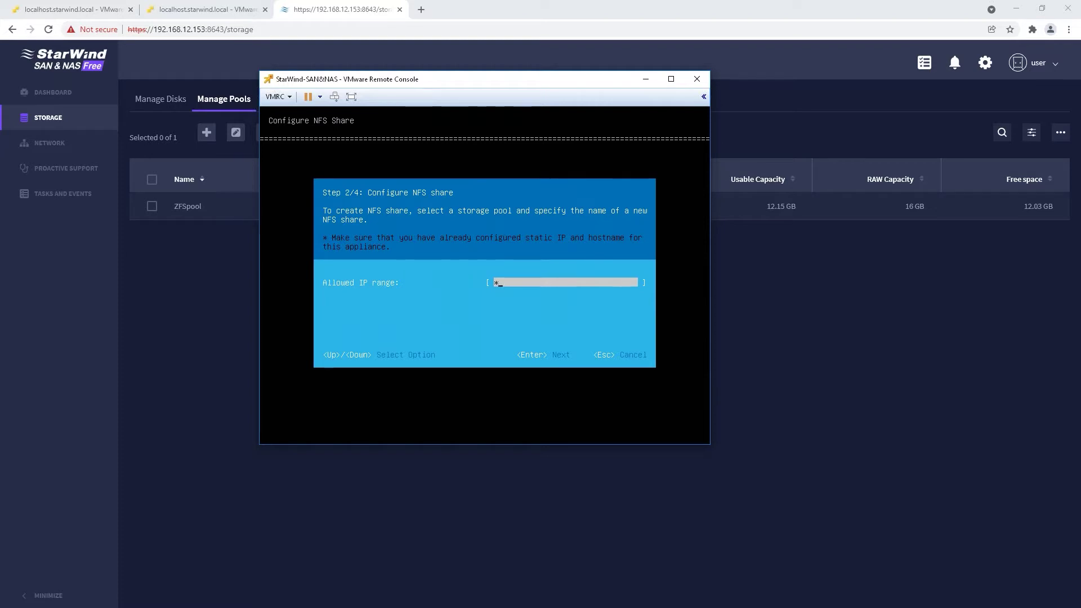
key(Return)
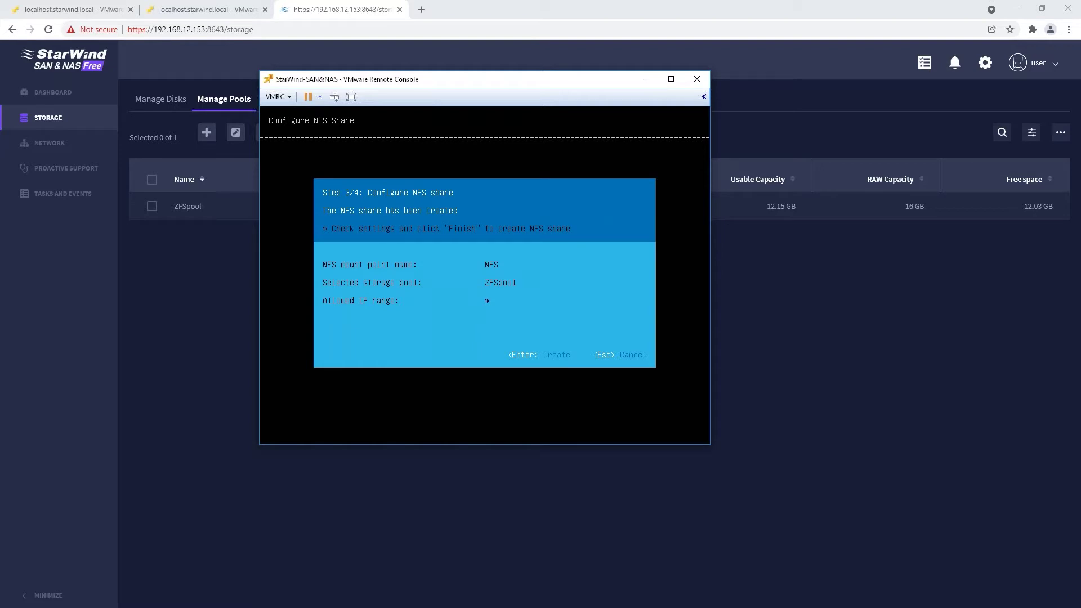
key(Return)
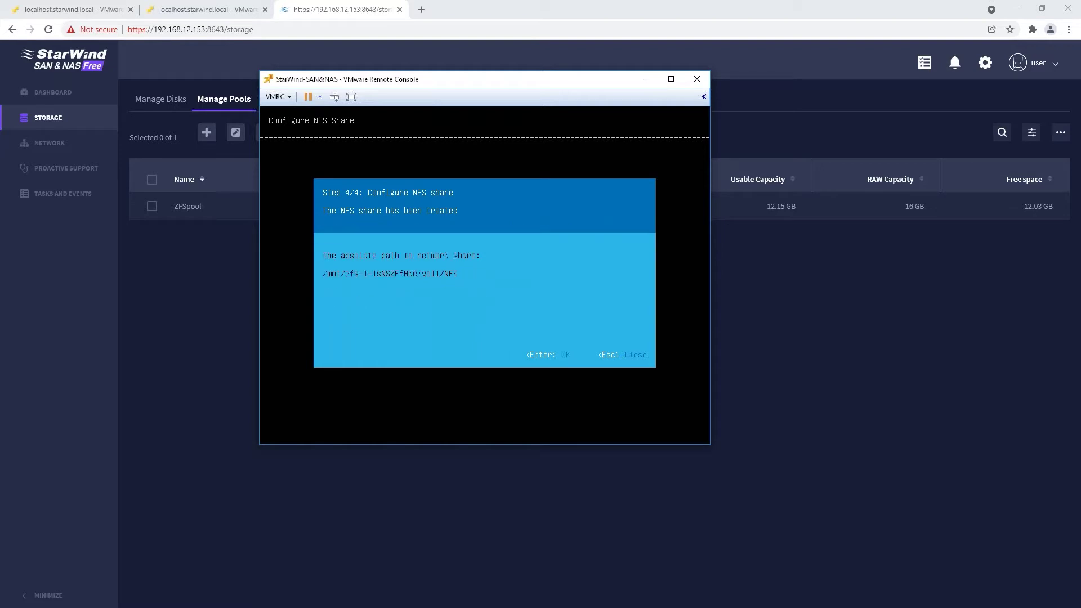
key(Return)
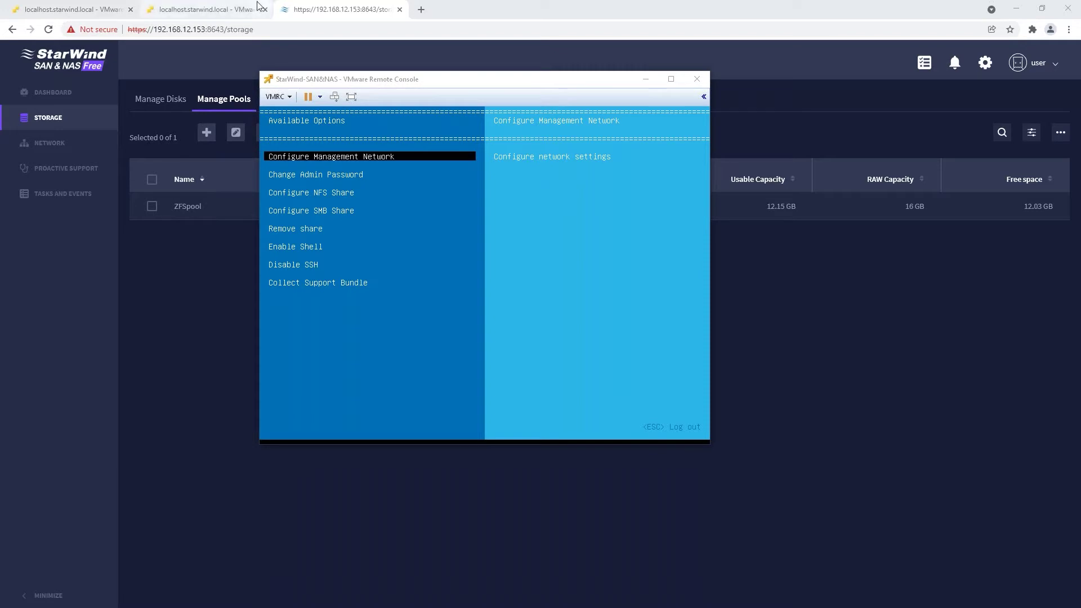
Step: Begin a new datastore on the ESXi host using the NFS mount type
click(110, 9)
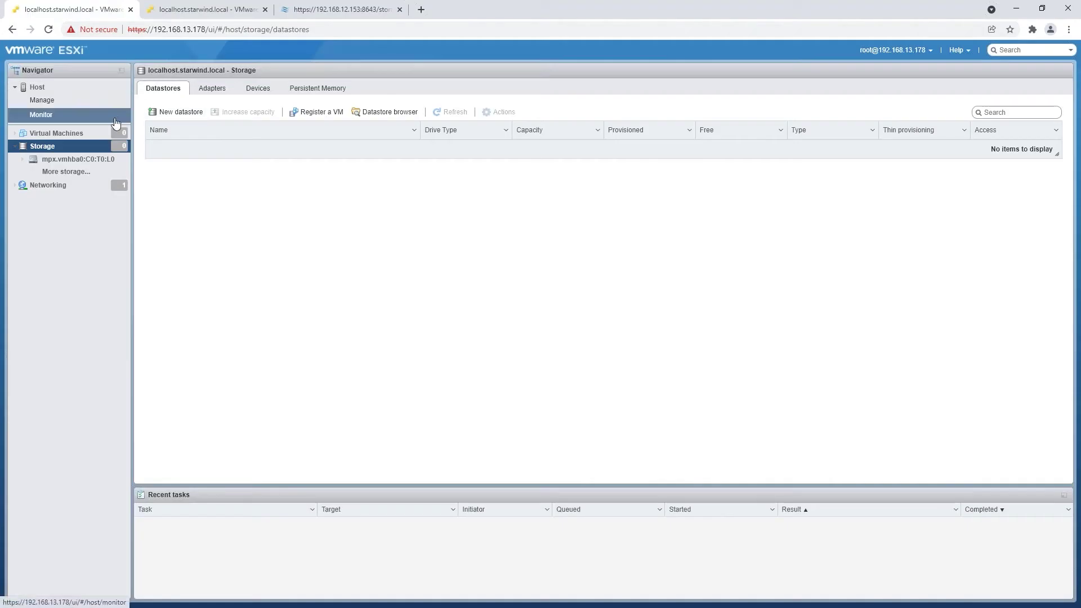
click(174, 115)
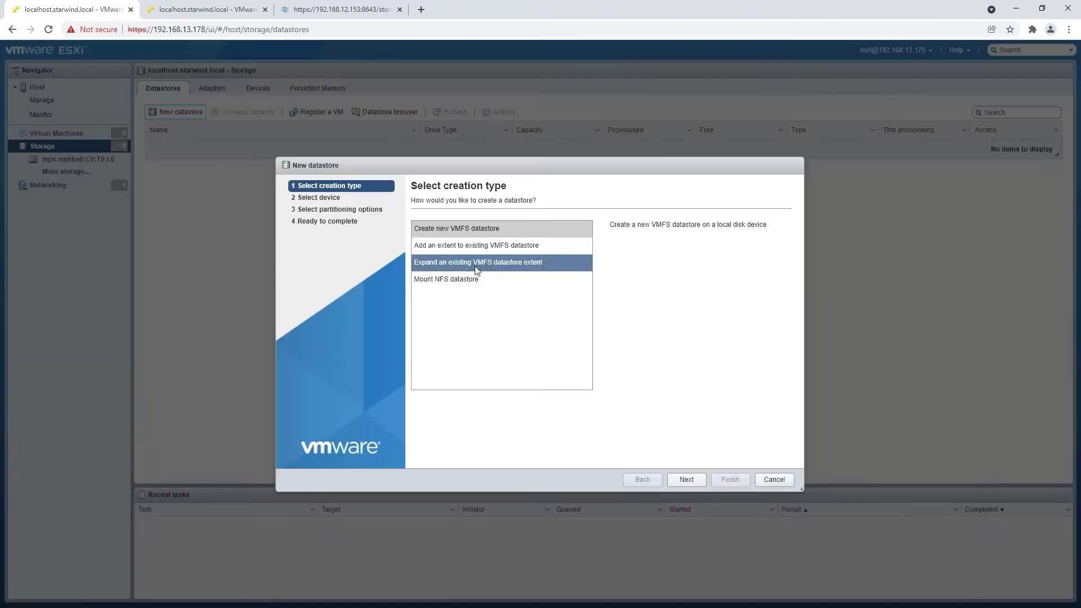
click(473, 279)
click(688, 480)
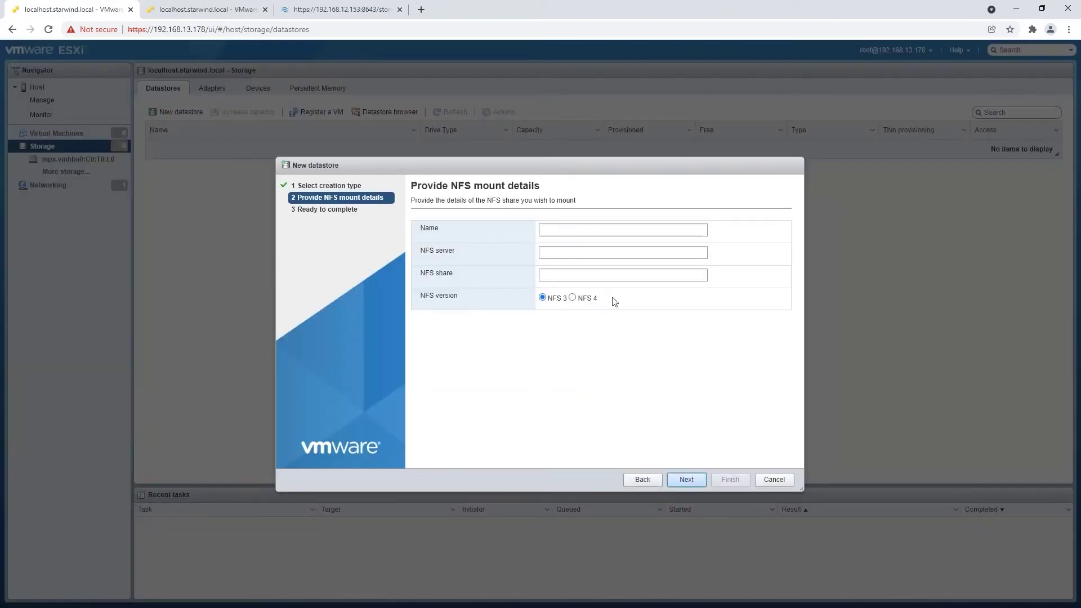
Step: Set datastore name NFS, server 192.168.12.153, the pasted share path, NFS 4, and NFS credentials
click(580, 231)
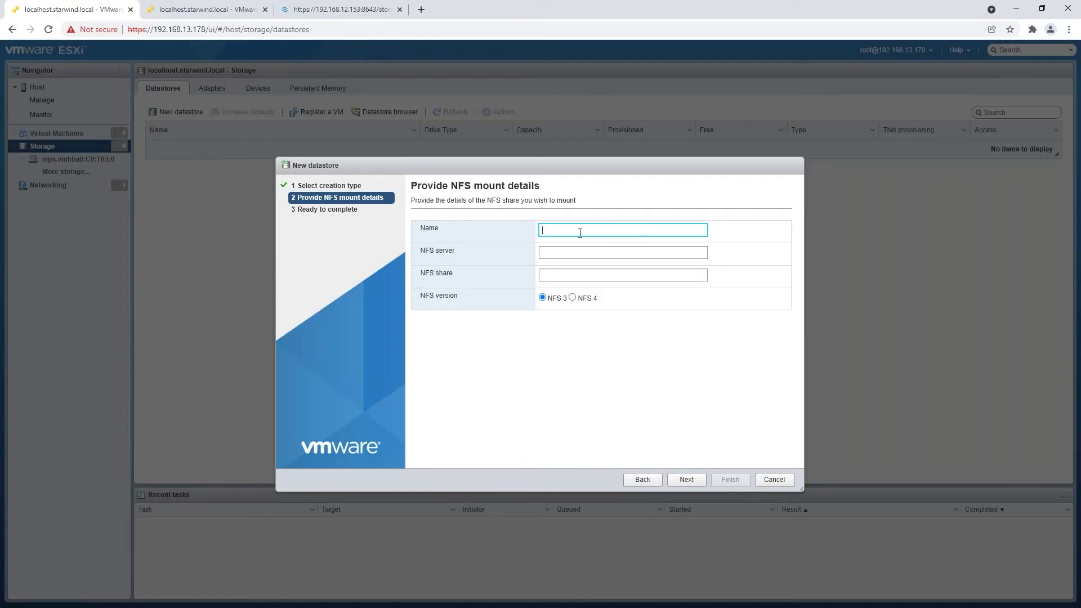
text(NFS)
click(560, 254)
text(192)
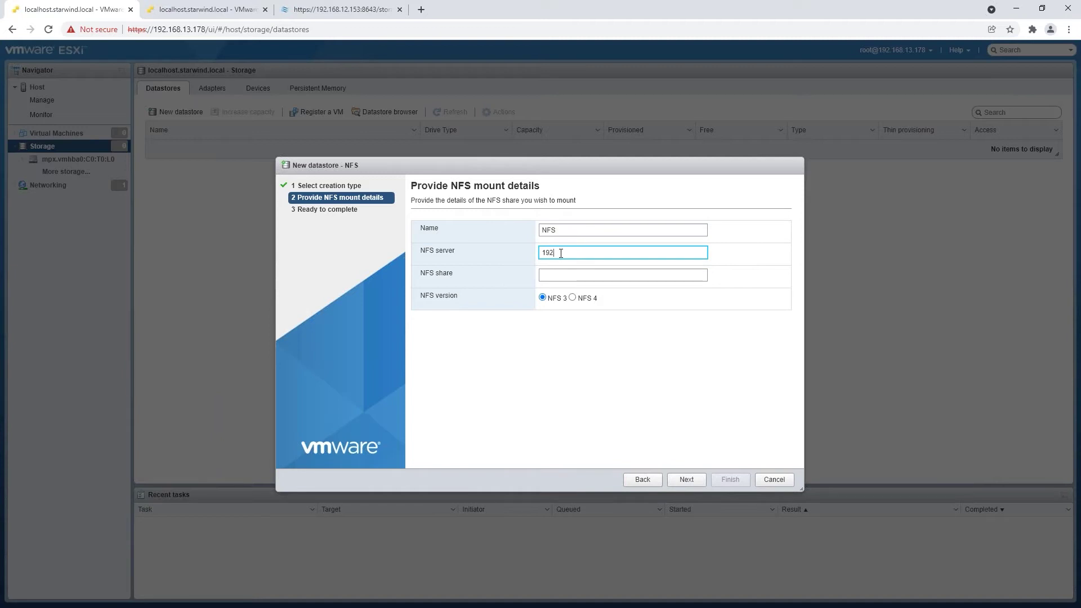
text(.168.12.153)
key(Tab)
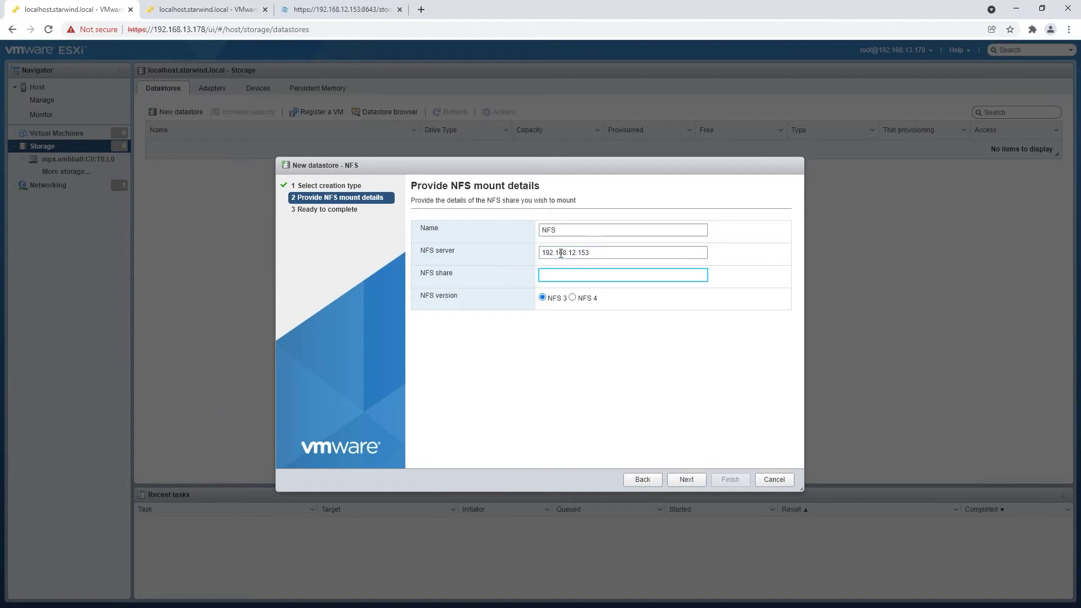
text(/mnt/zfs-1-1sNSZFfMke/vol1/NFS)
click(572, 297)
click(564, 318)
key(Tab)
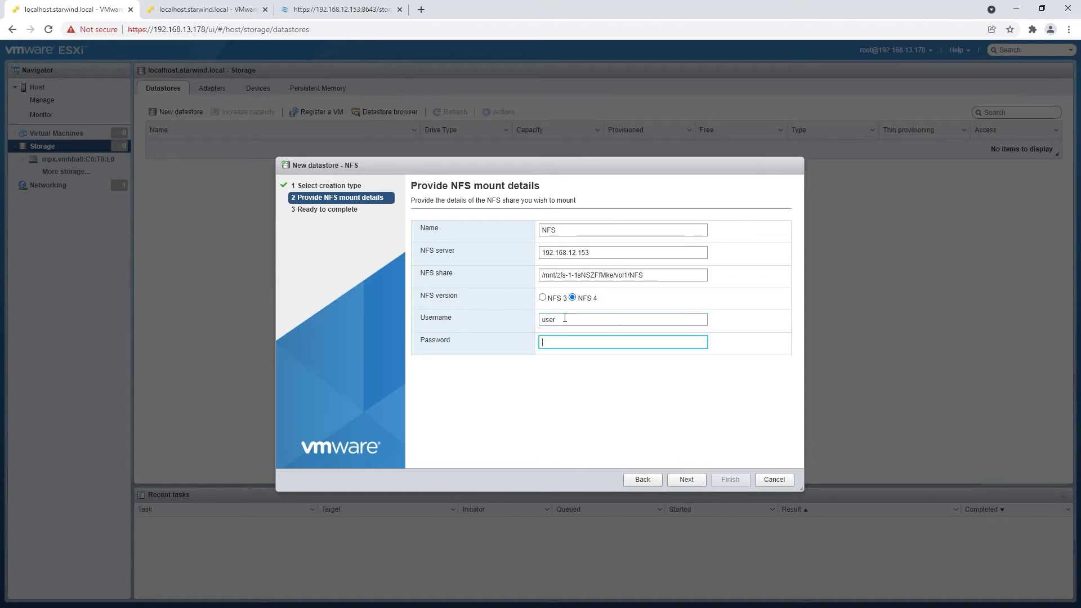
Step: Finish mounting the NFS datastore and open its details page
click(700, 484)
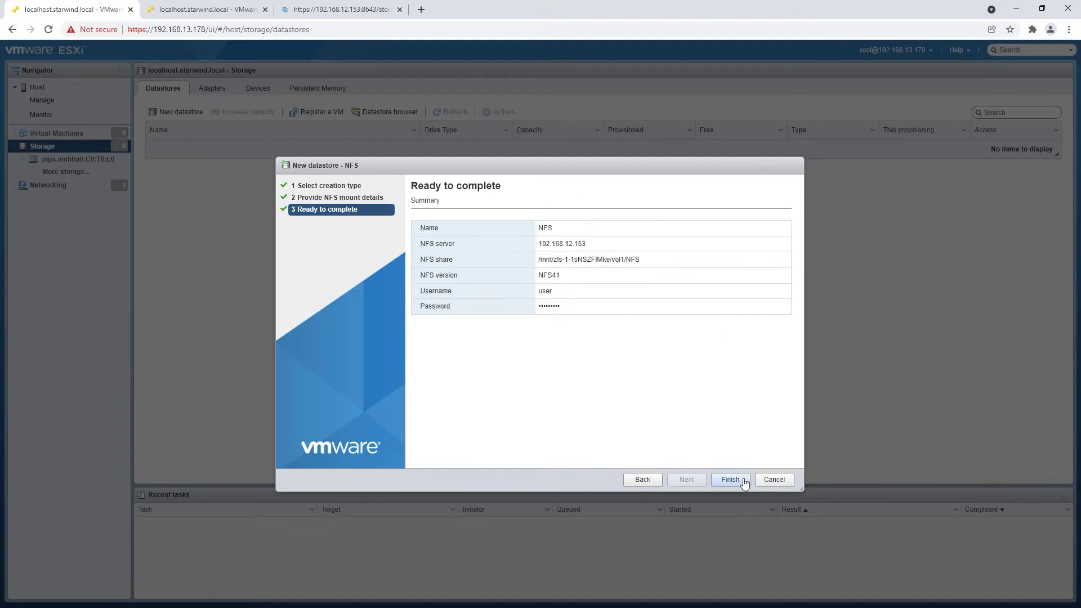
click(730, 480)
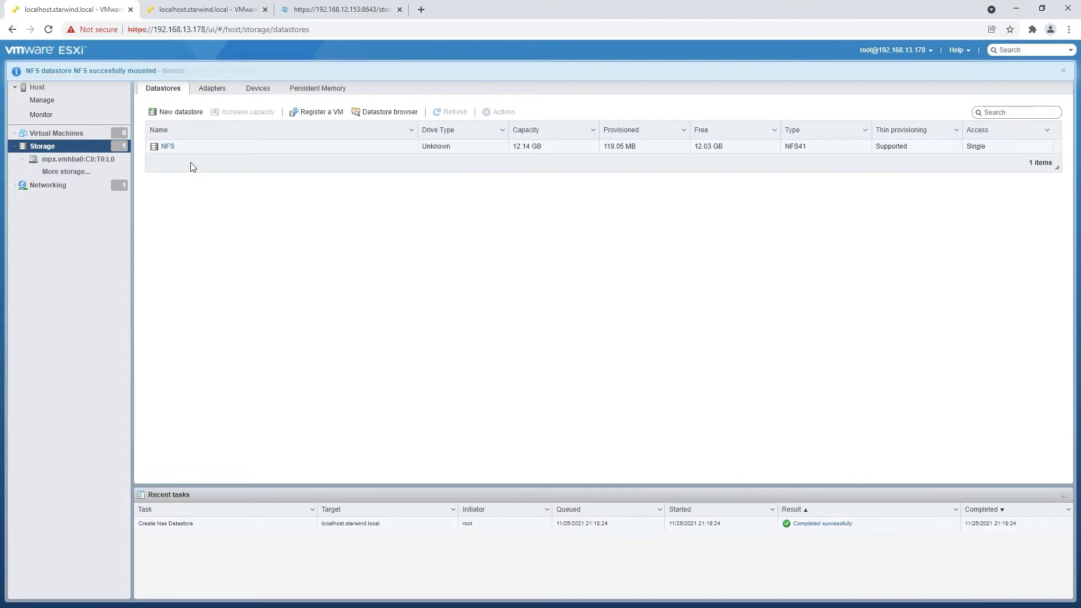
click(168, 146)
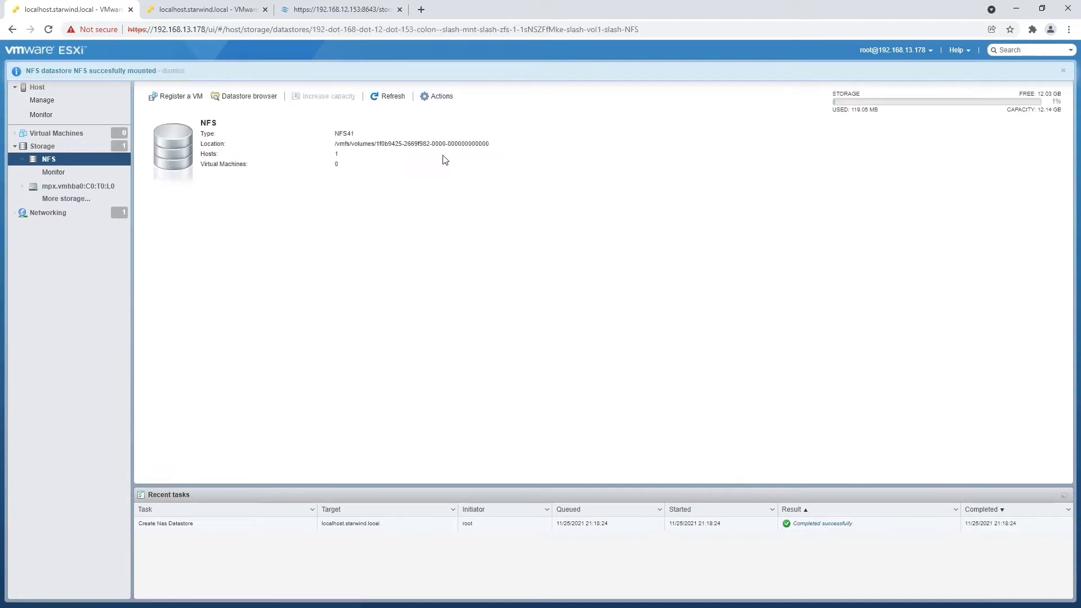
Step: Upload New Microsoft Word Document.docx to the NFS datastore through the datastore browser
click(264, 100)
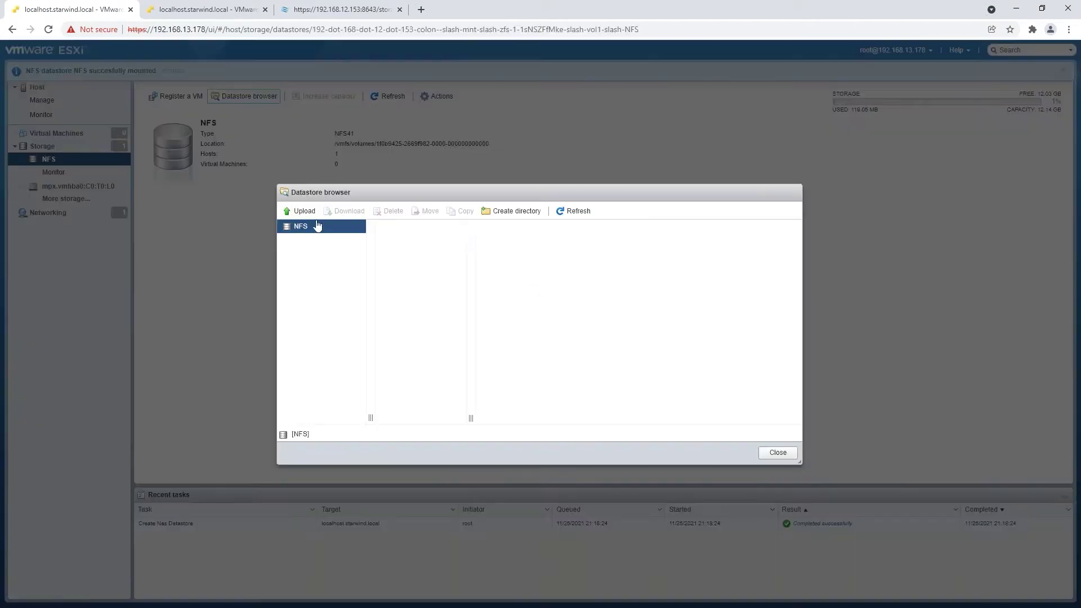
click(302, 211)
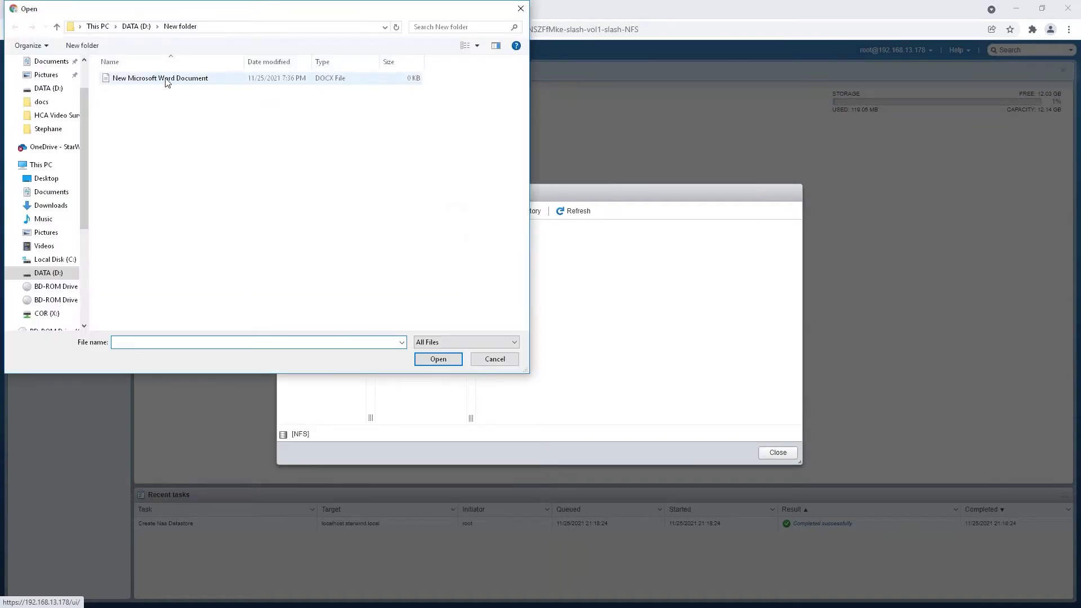
double_click(167, 80)
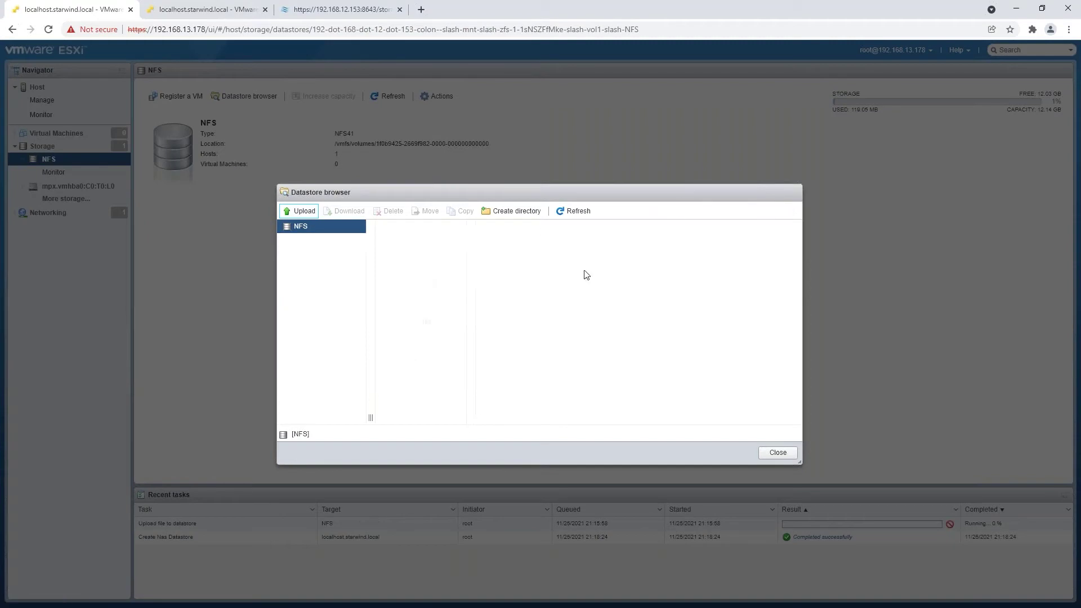
click(407, 229)
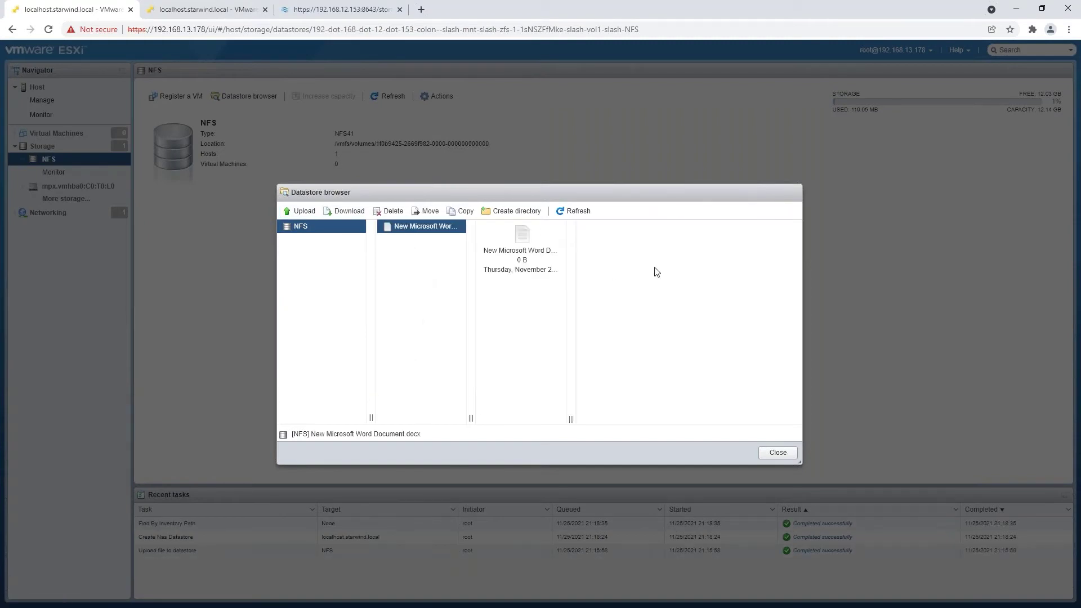
click(780, 452)
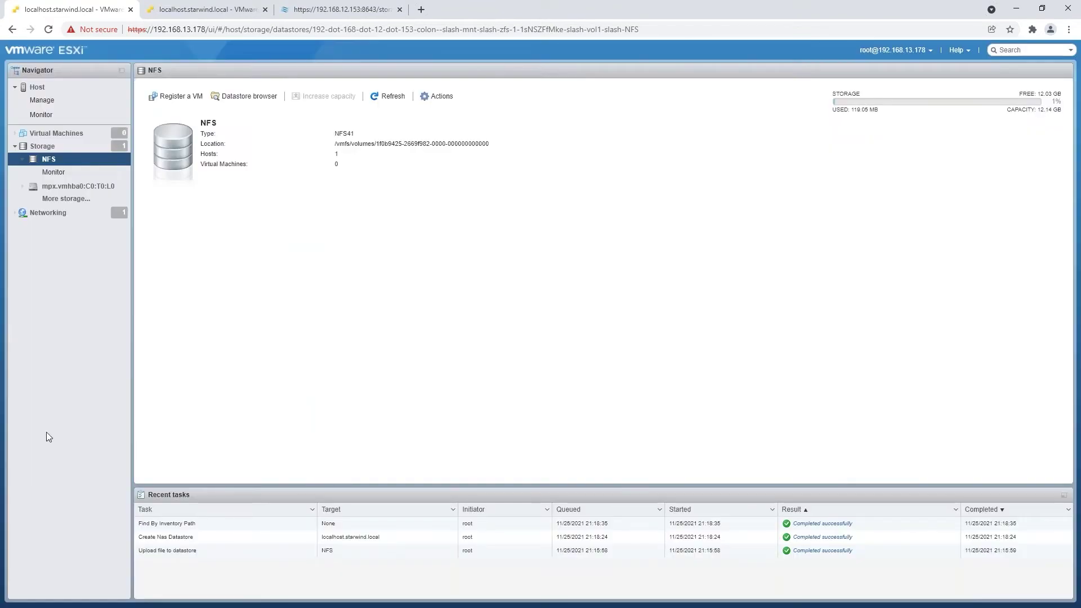
Step: Start the Configure SMB Share wizard in the appliance console
key(alt+Tab)
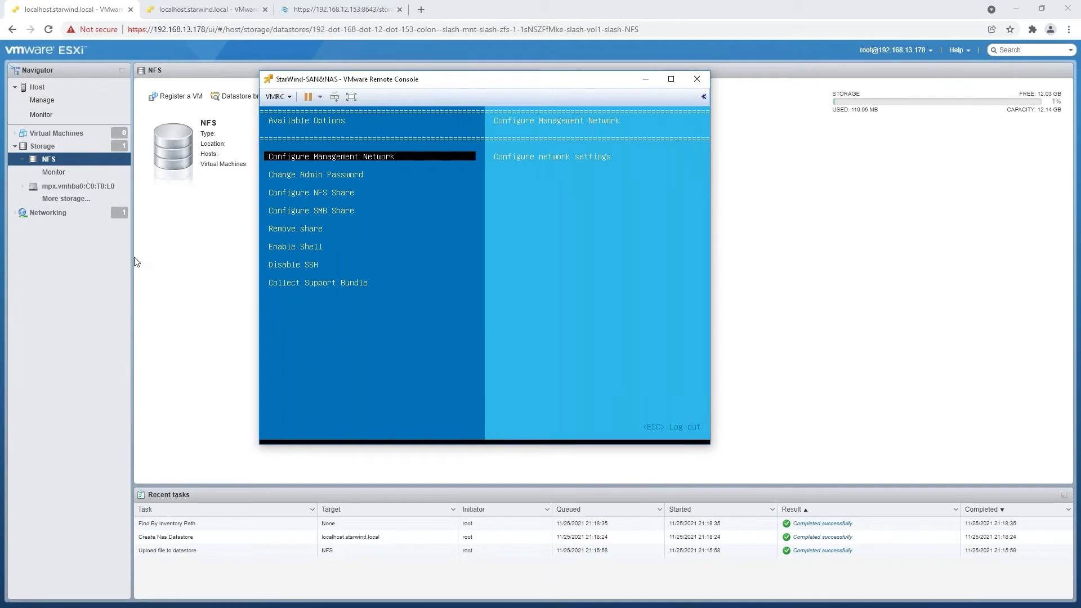
key(Down)
key(Down)
key(Down)
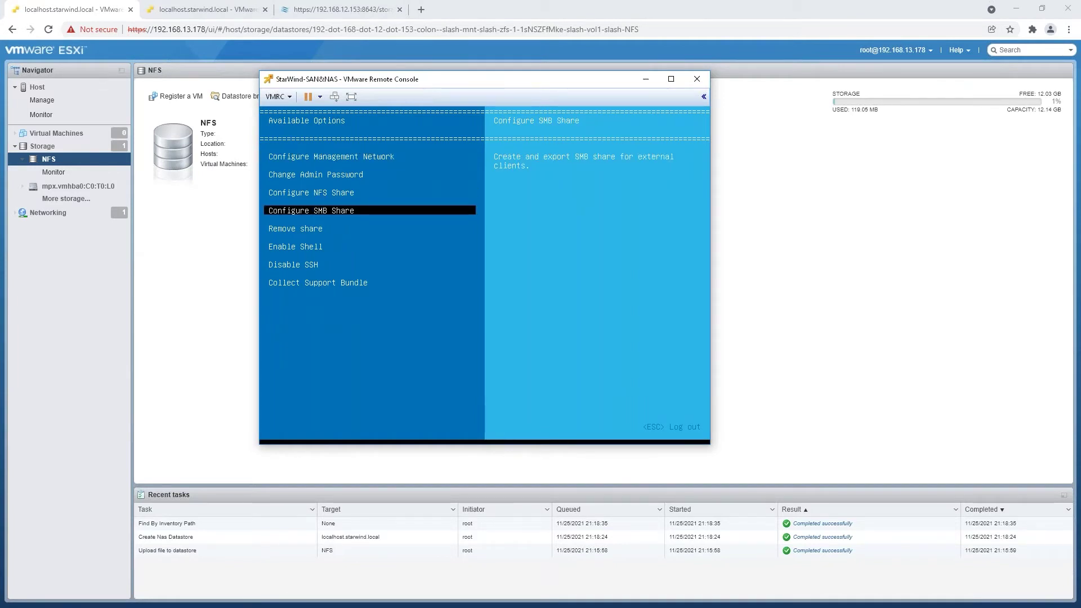
key(Return)
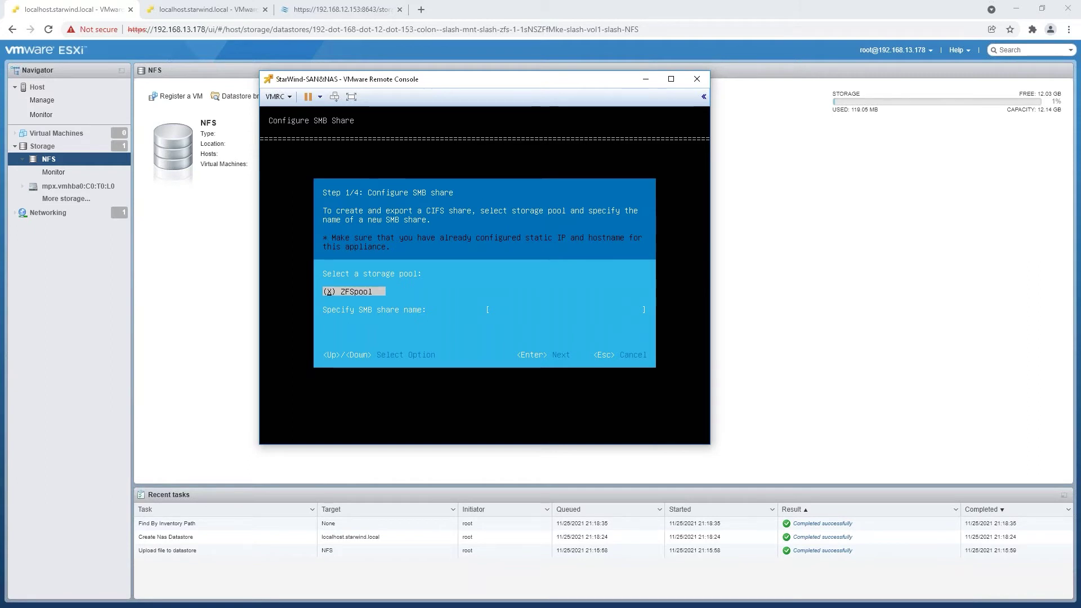
Step: Create an SMB share named SMB on ZFSpool open to IP range *
key(Down)
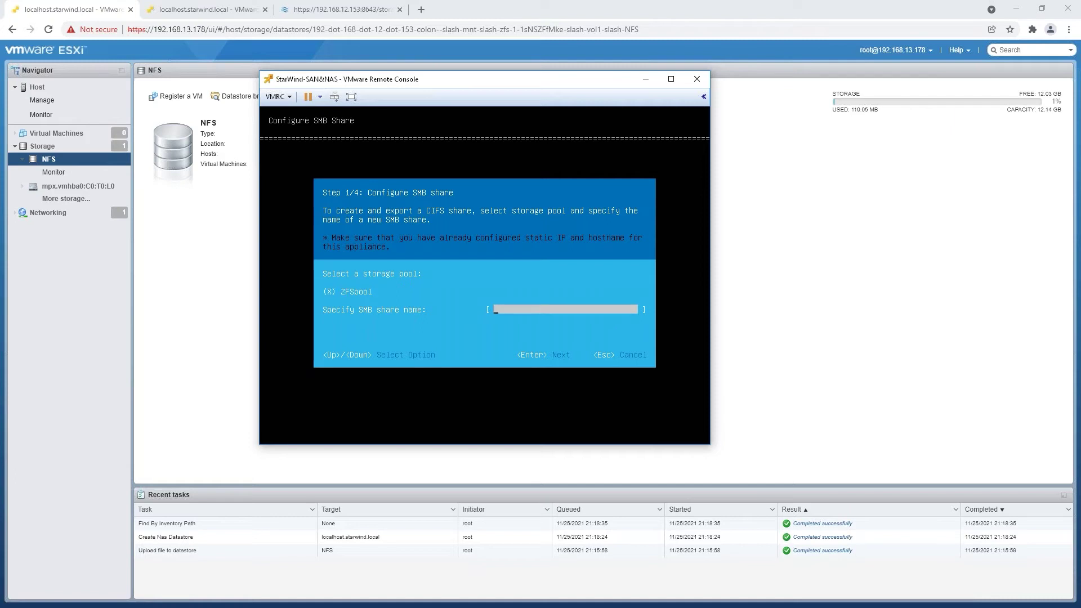
text(SMB)
key(Return)
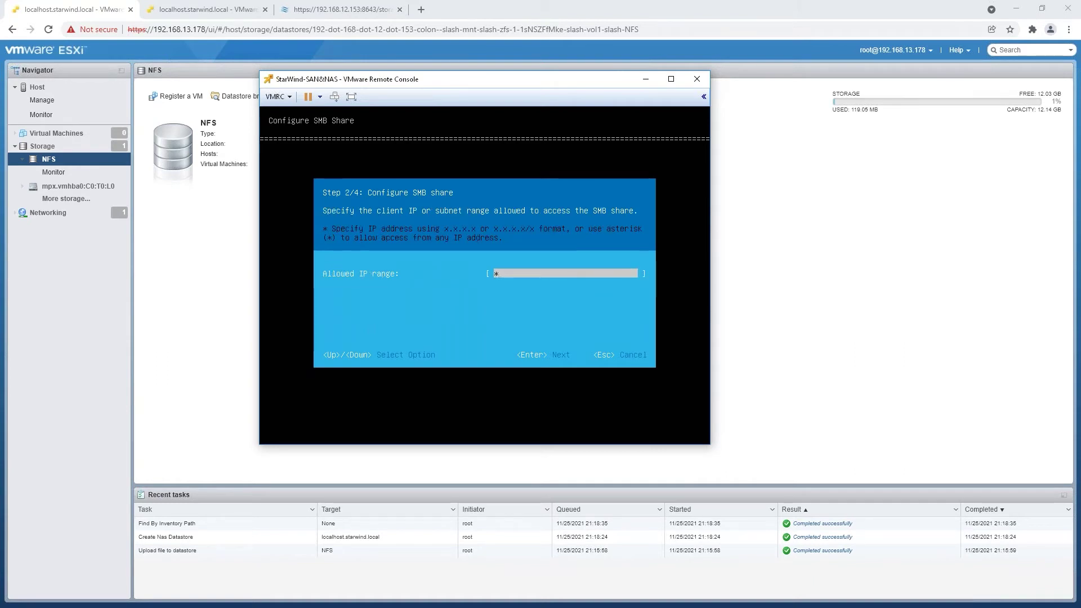
key(Return)
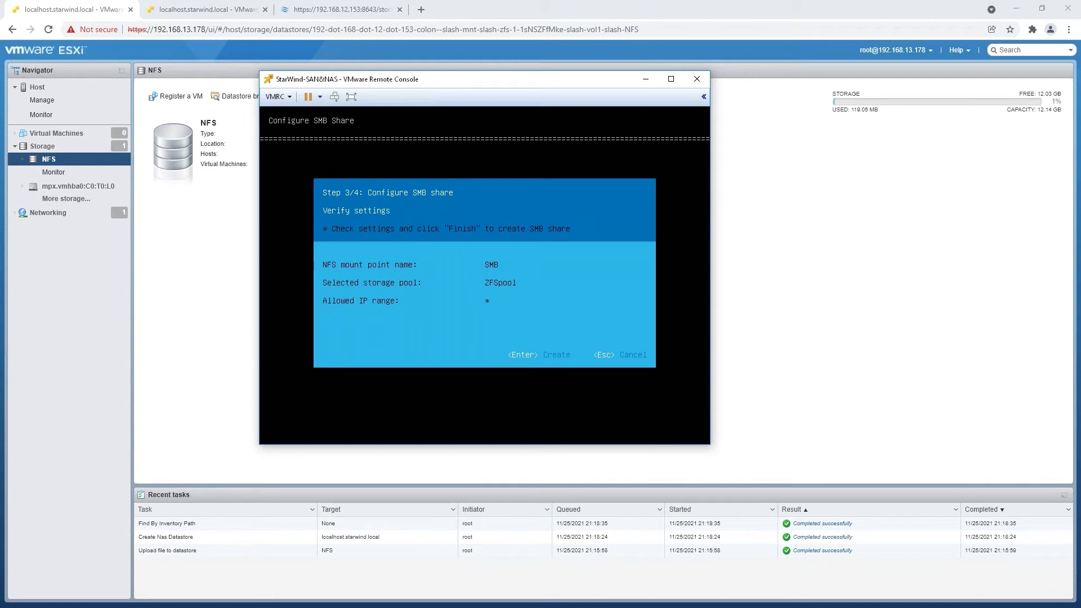
key(Return)
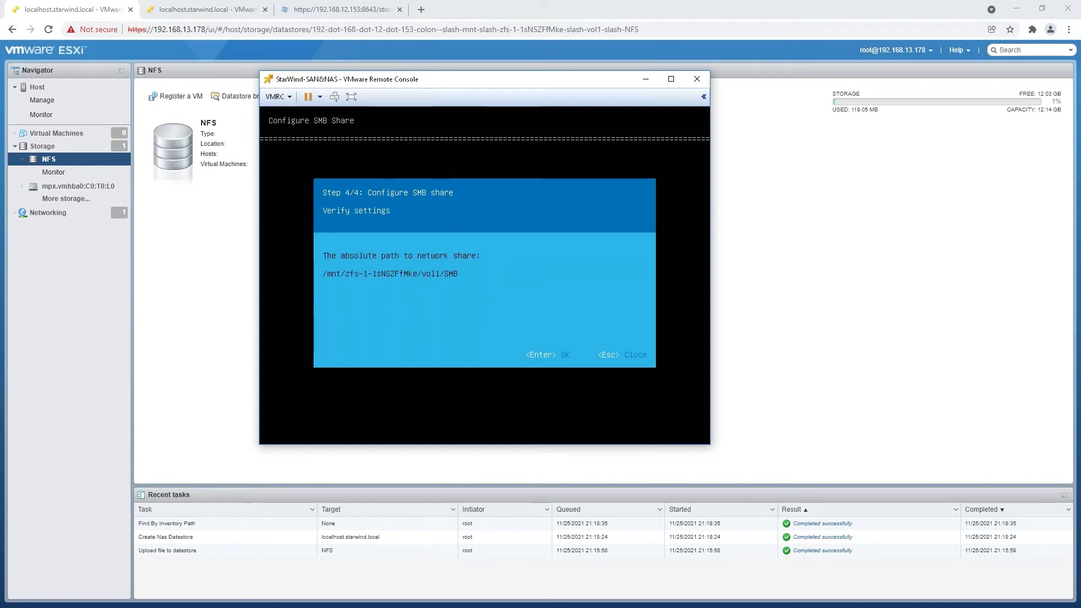
key(Return)
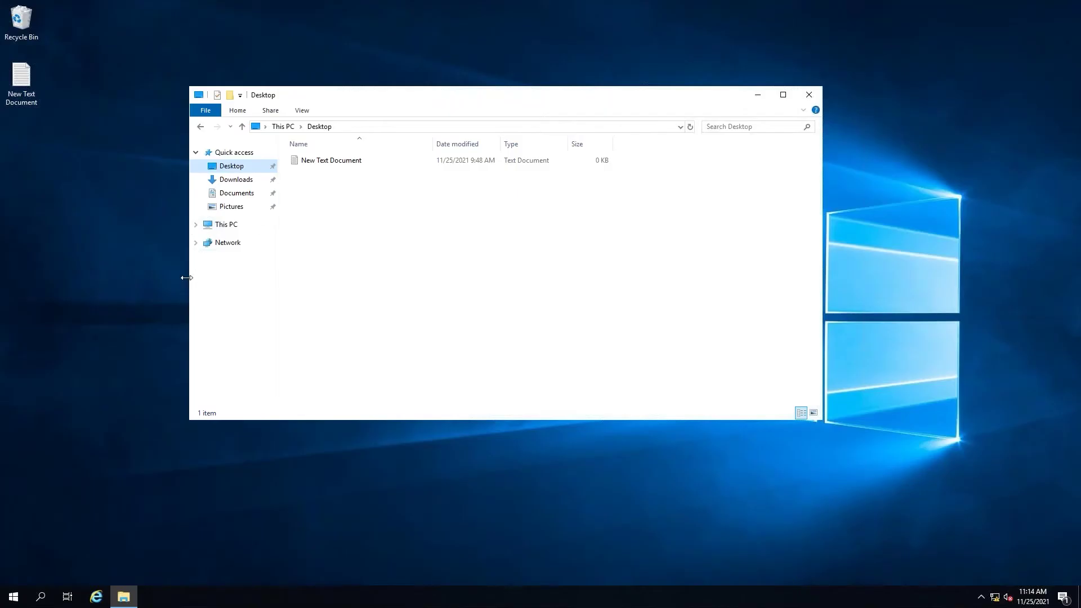
Step: Open the smb share at \\192.168.12.153 and copy New Text Document into it from the desktop
click(353, 127)
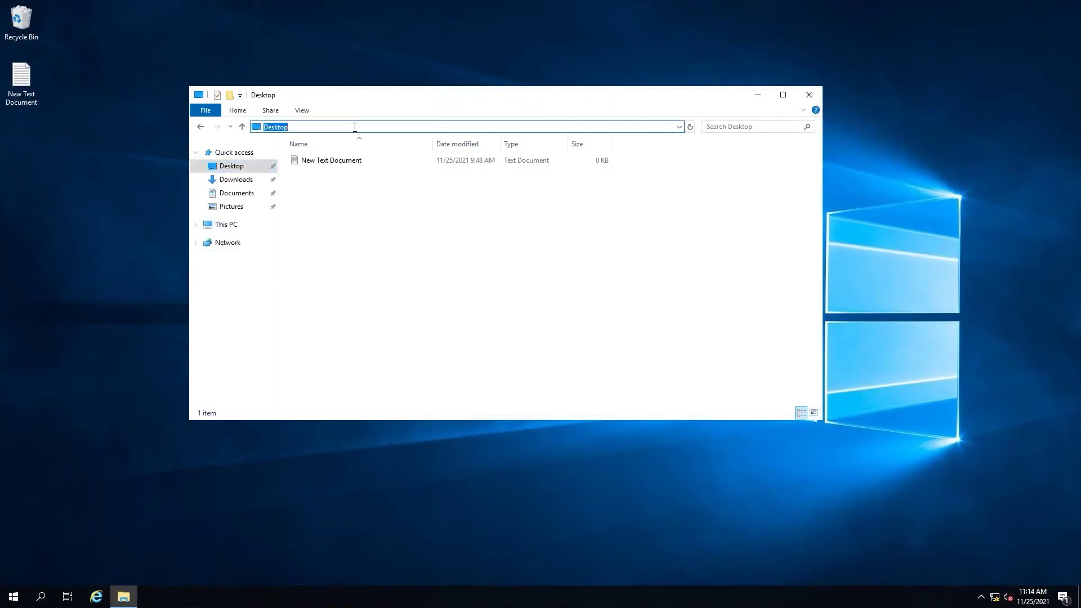
text(\\)
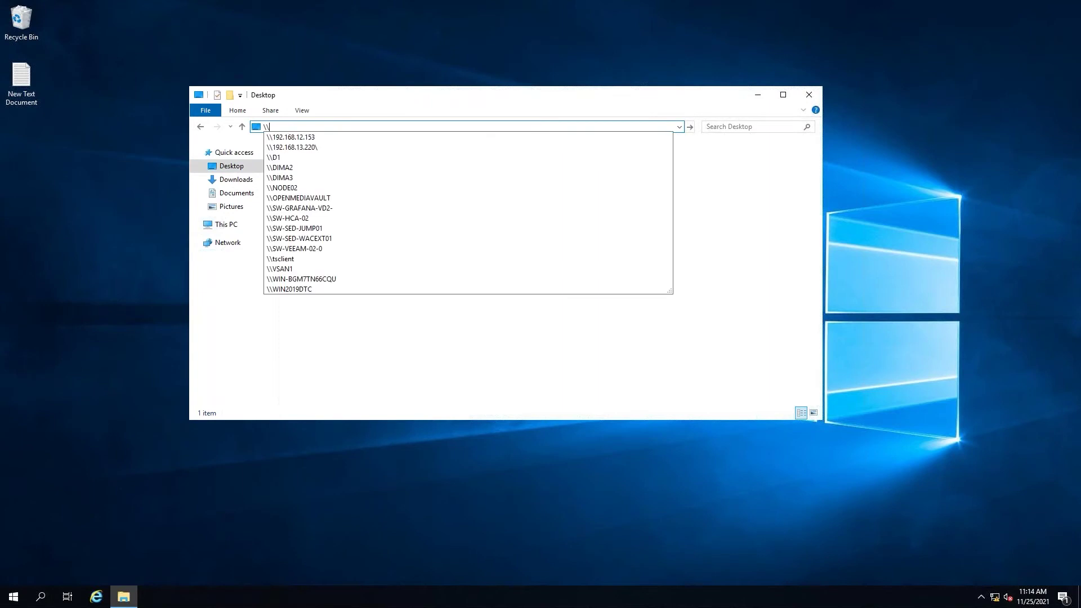
key(Down)
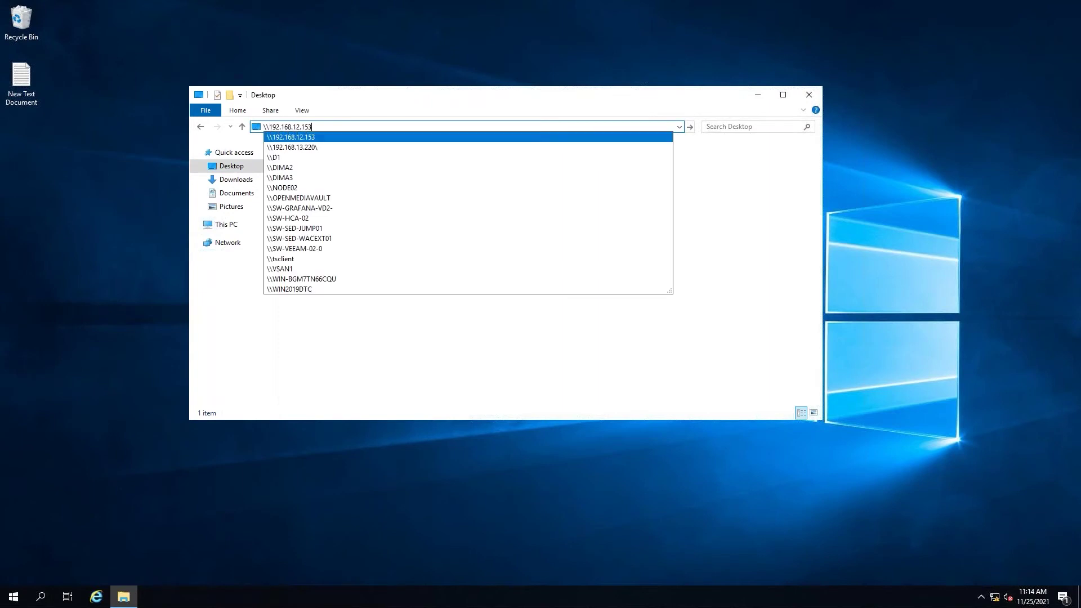
key(Return)
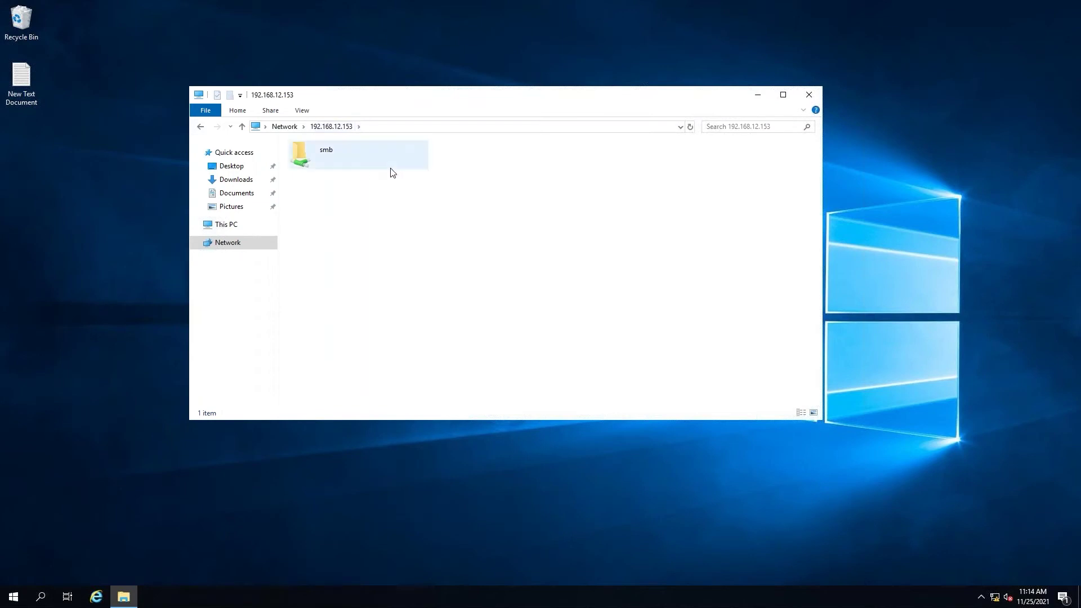
double_click(323, 158)
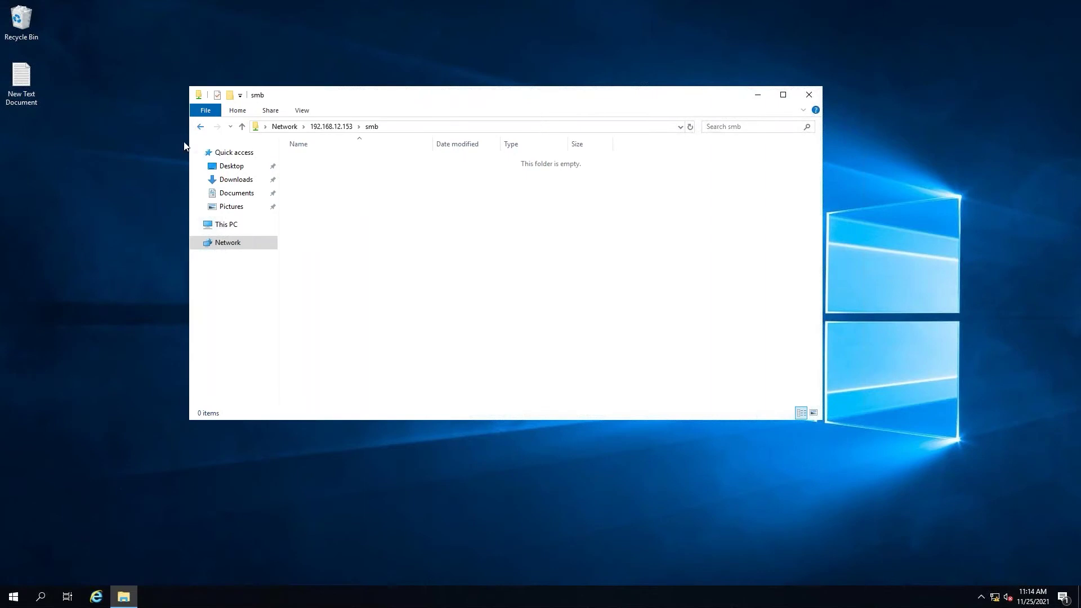
drag(21, 79, 388, 210)
click(358, 224)
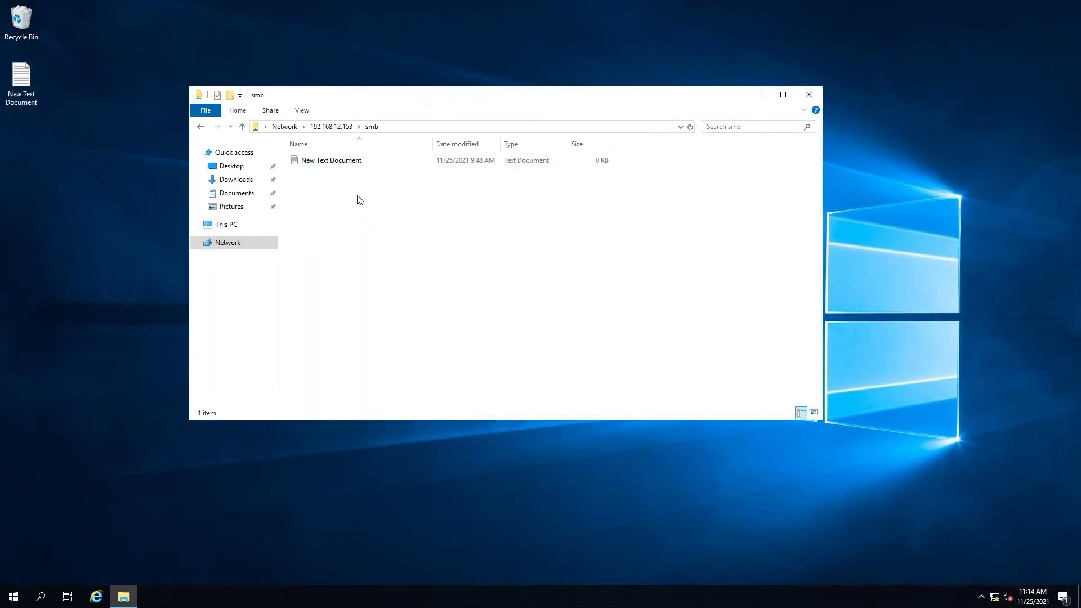